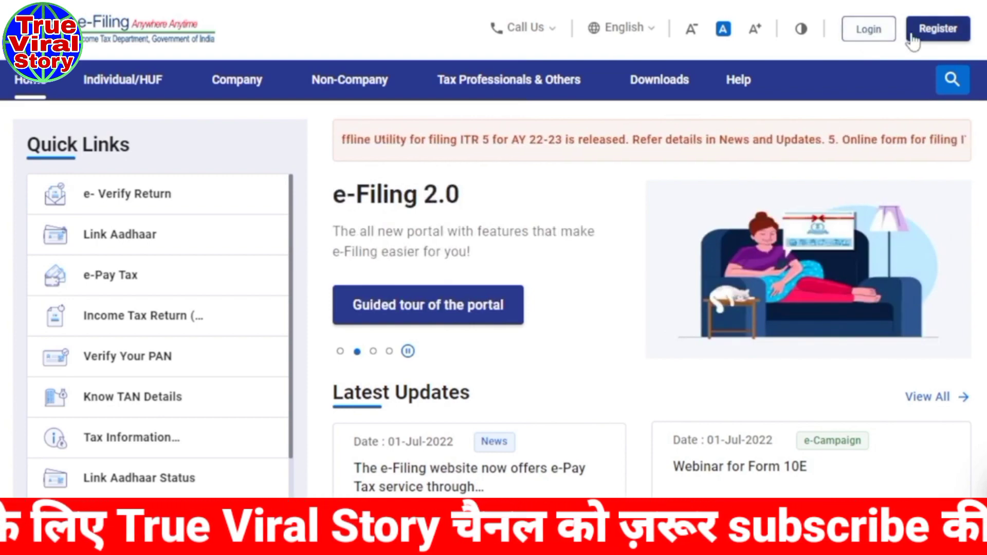
Start a new taxpayer registration and validate the pasted PAN.
click(937, 41)
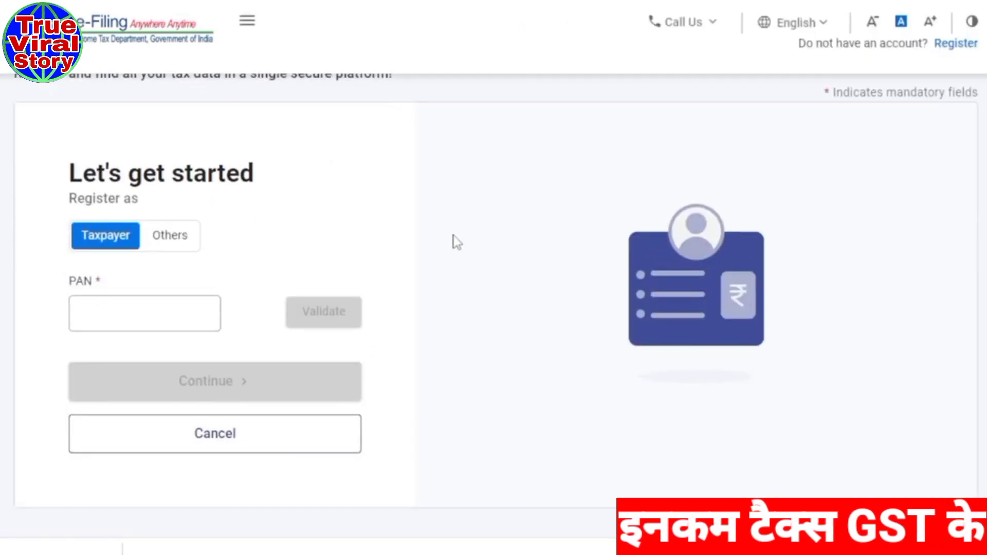
click(110, 270)
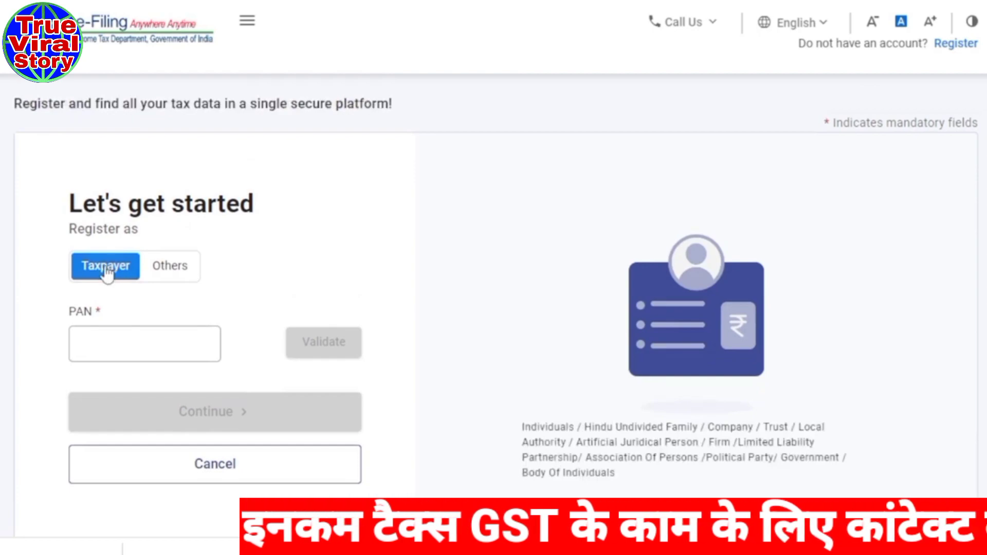
scroll(326, 252, down, 2)
click(82, 260)
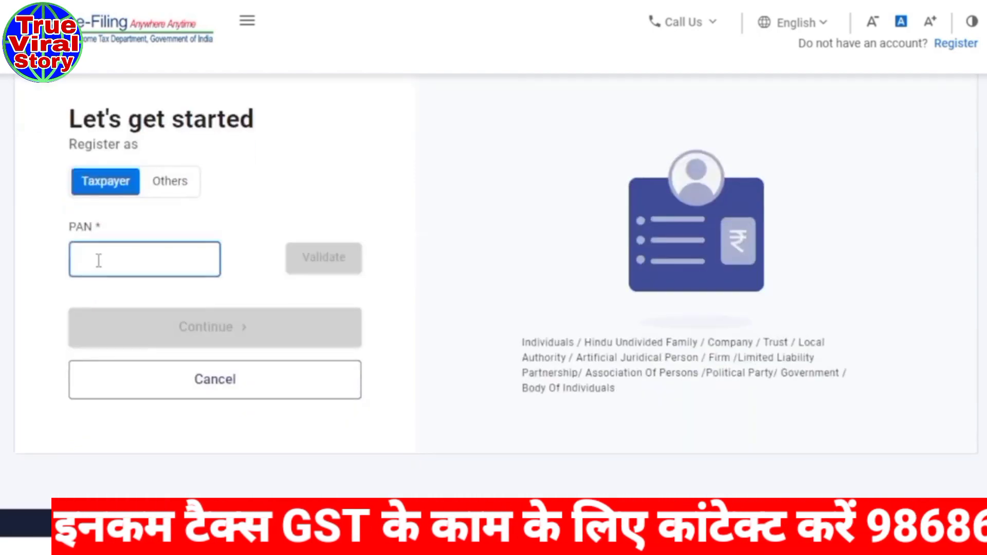
key(ctrl+v)
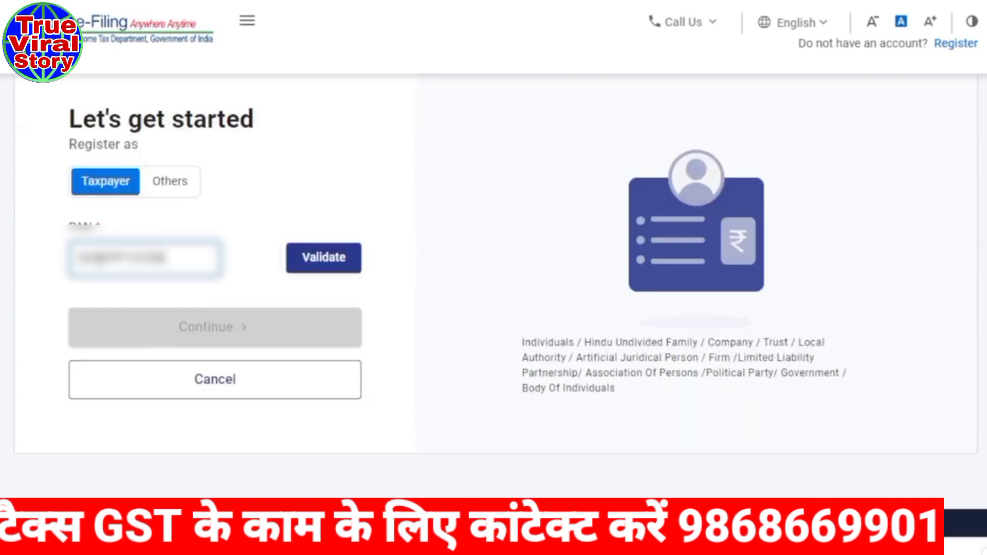
click(342, 267)
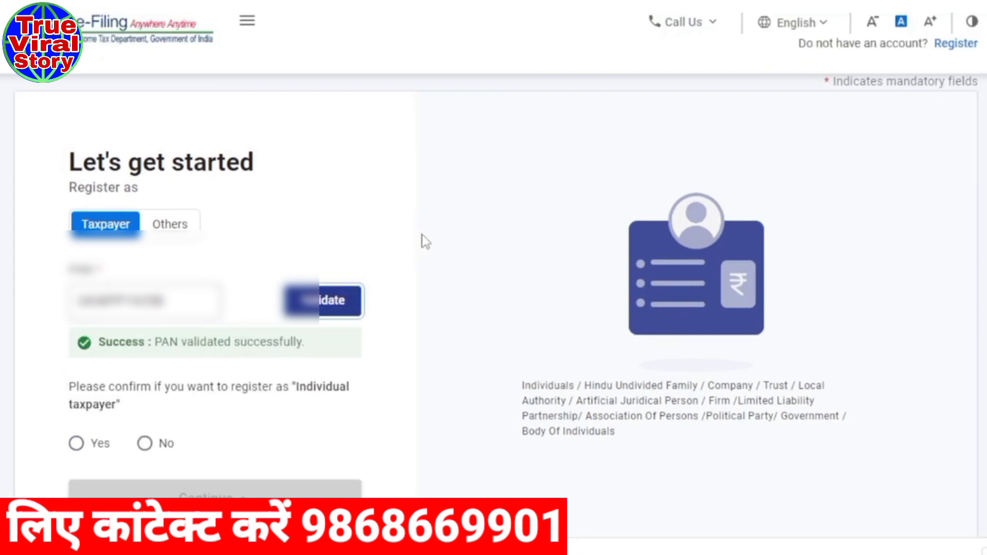
Confirm registering as an individual taxpayer and continue to the Fill Details step.
scroll(421, 235, down, 5)
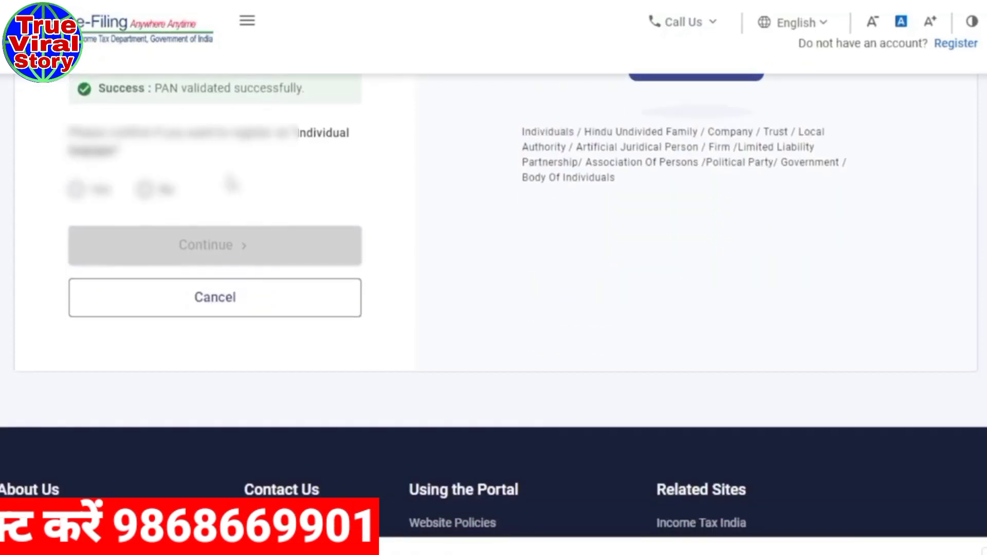
scroll(231, 184, up, 2)
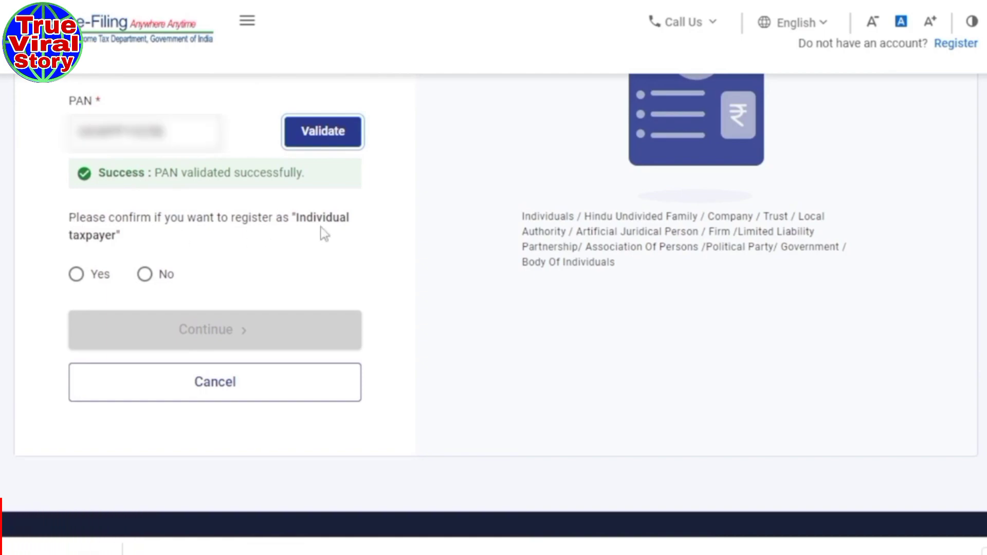
click(76, 275)
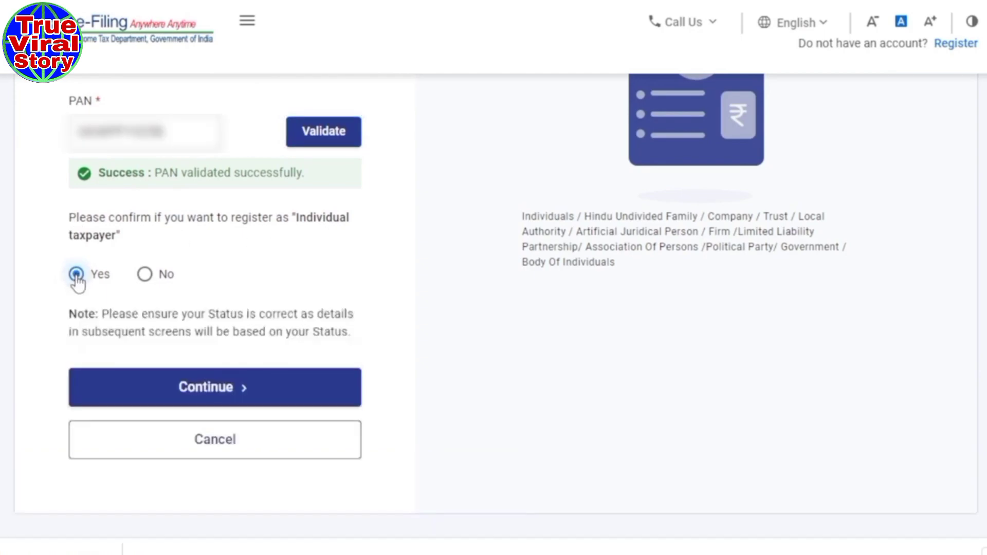
click(194, 396)
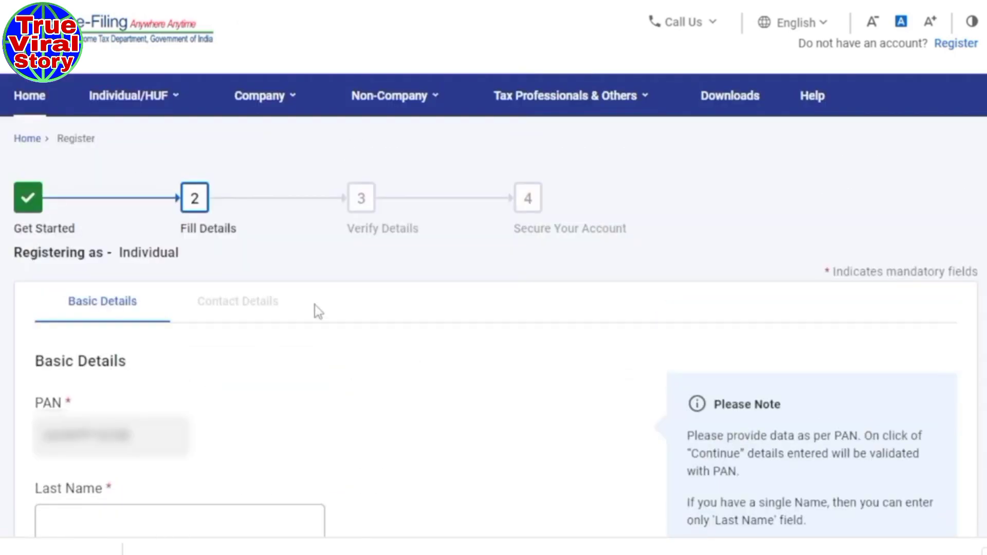
Enter the taxpayer's last name and first name, leaving Middle Name blank.
scroll(314, 304, down, 5)
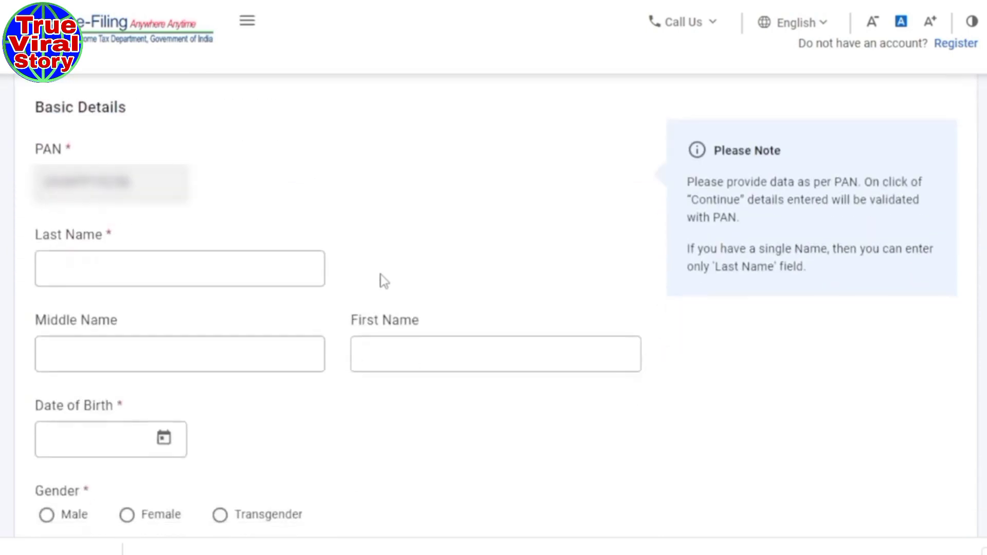
scroll(378, 279, down, 2)
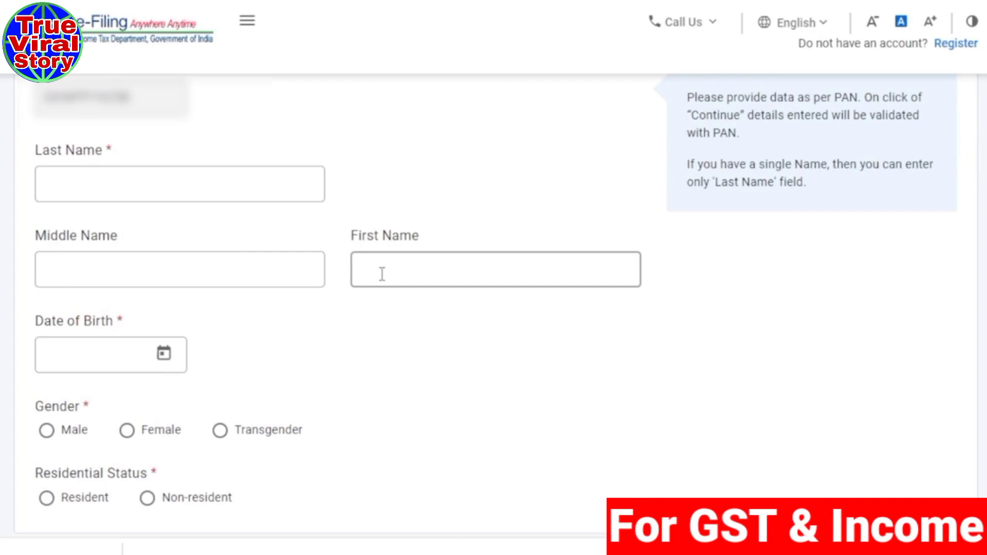
click(120, 185)
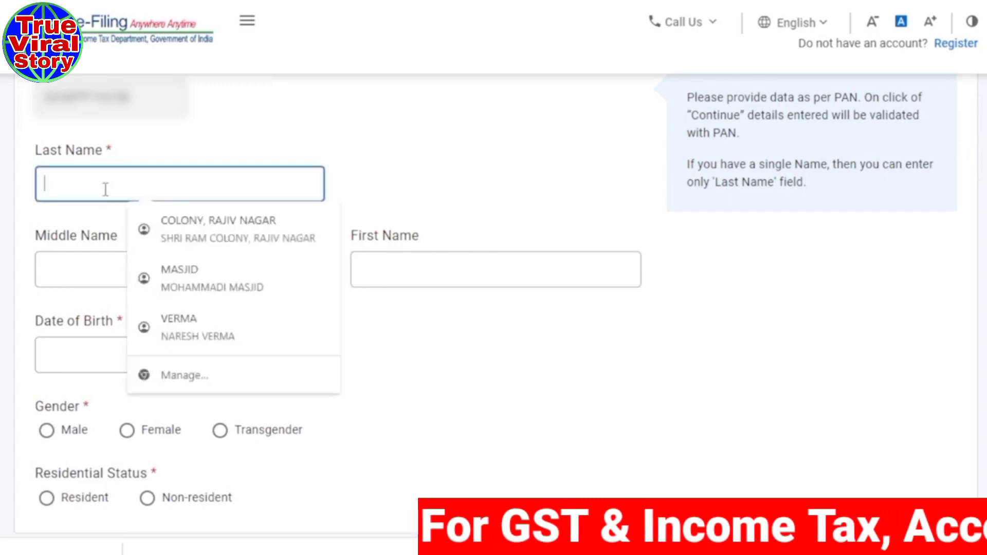
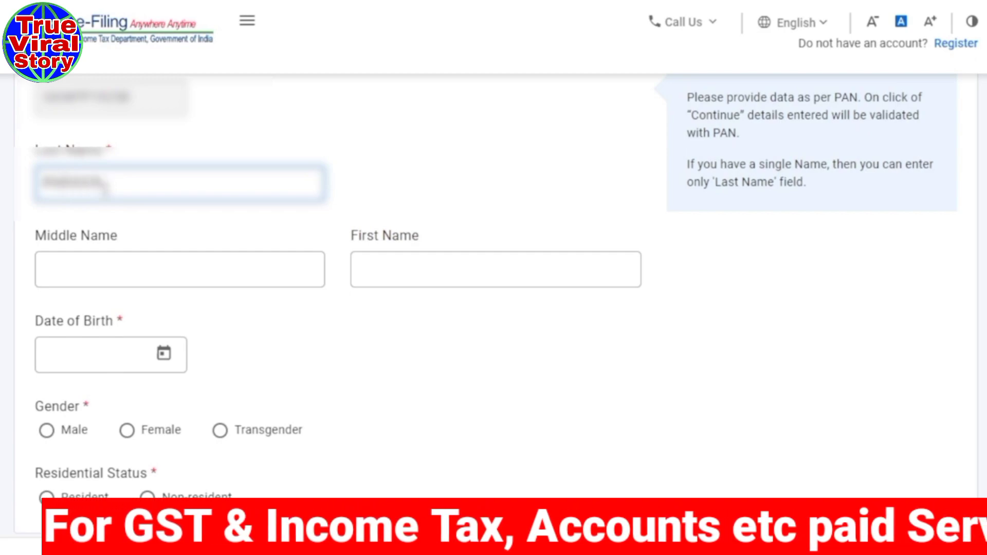
click(125, 272)
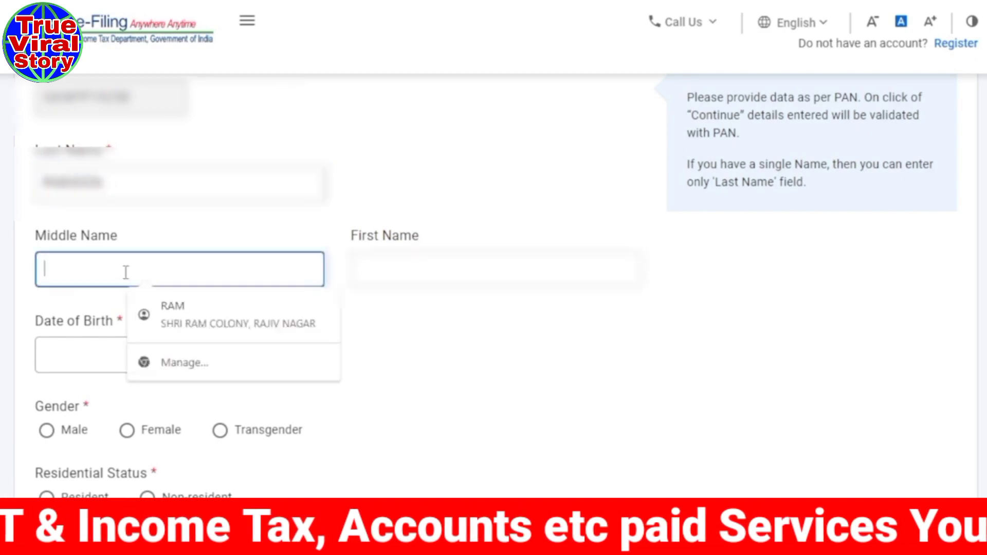
click(371, 269)
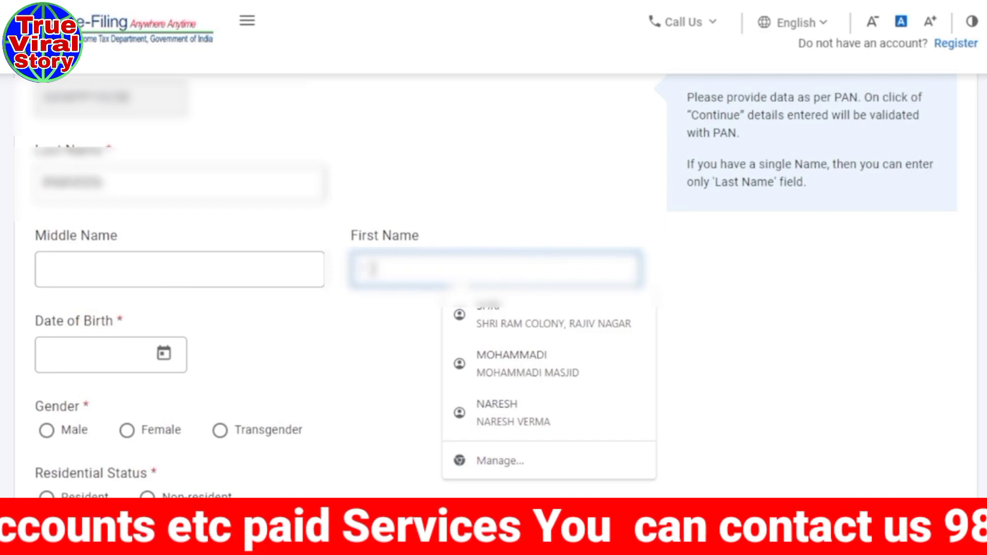
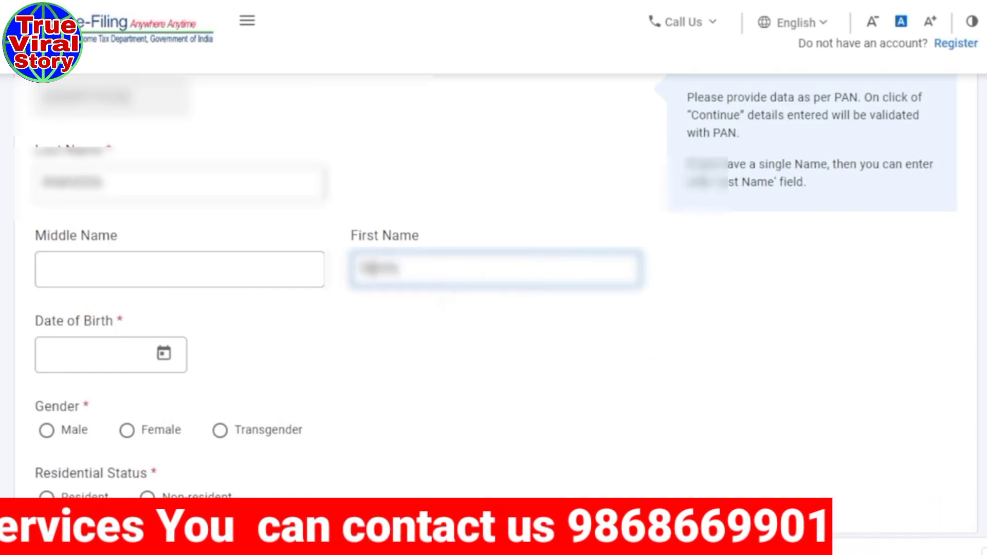
click(410, 383)
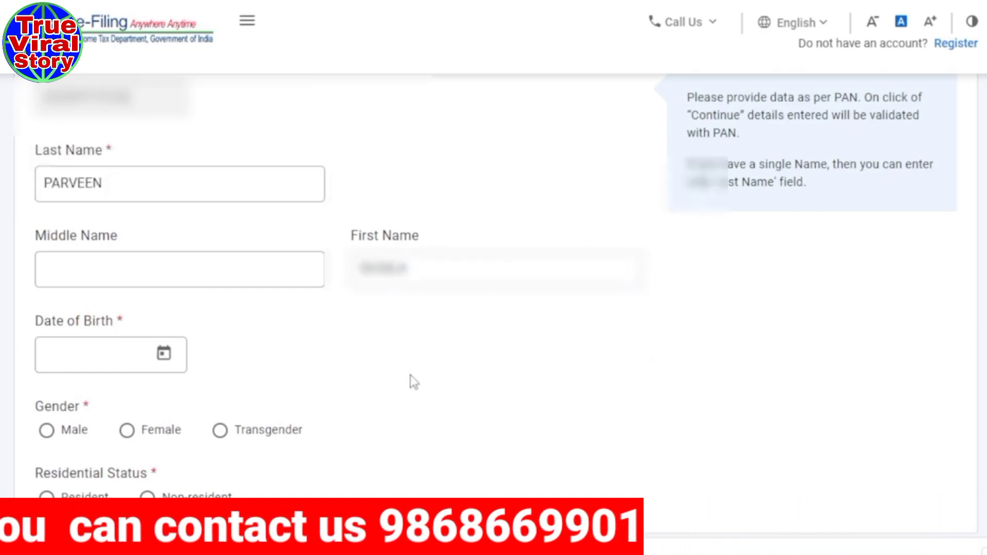
scroll(410, 381, down, 2)
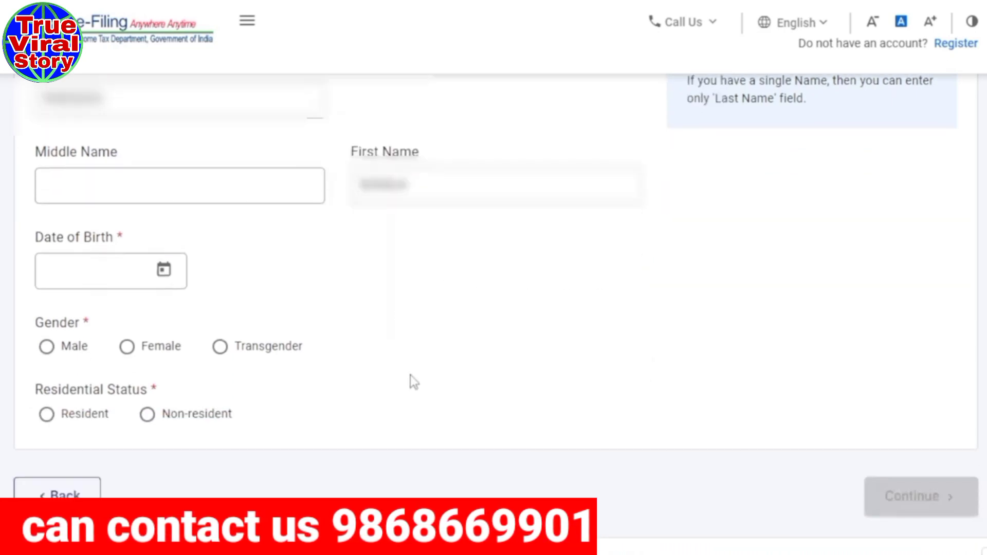
click(89, 268)
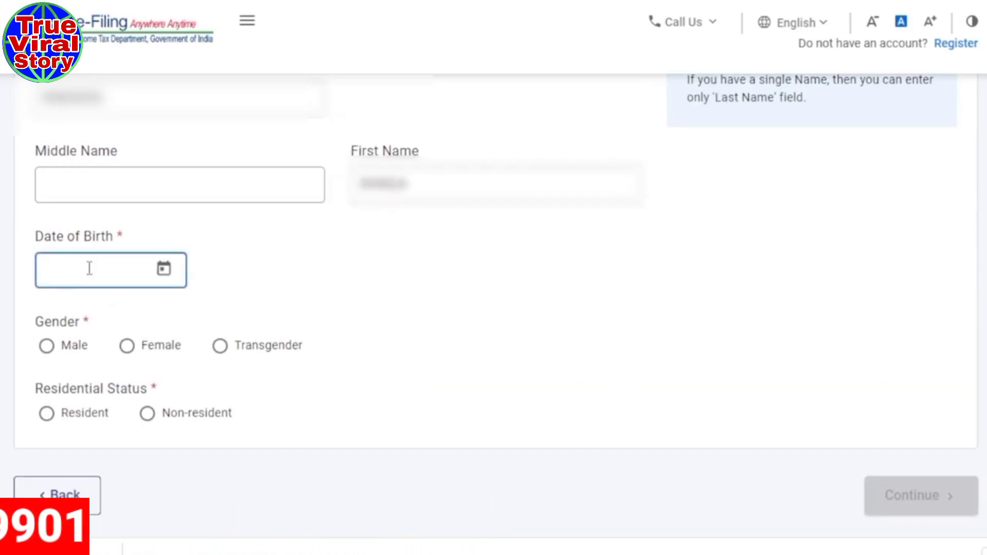
click(164, 269)
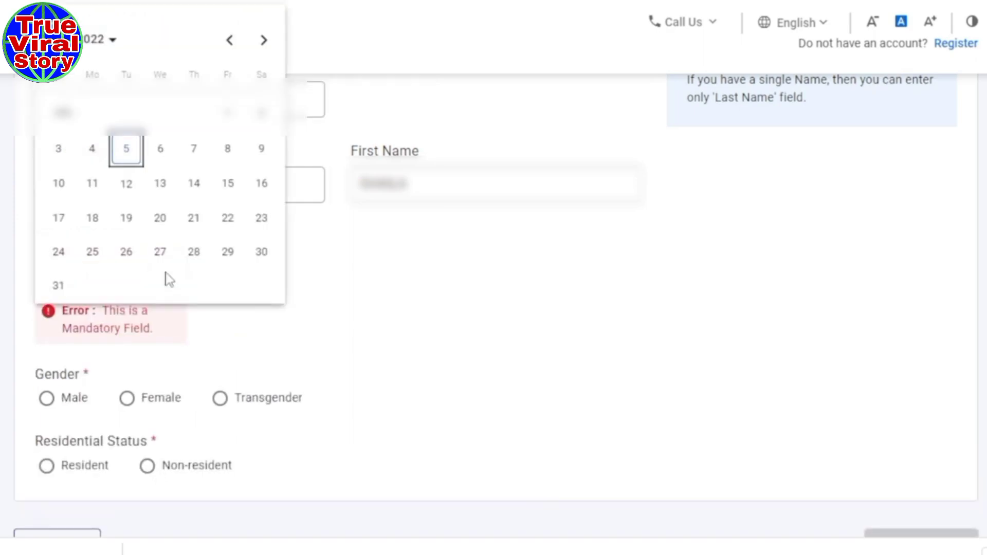
click(102, 39)
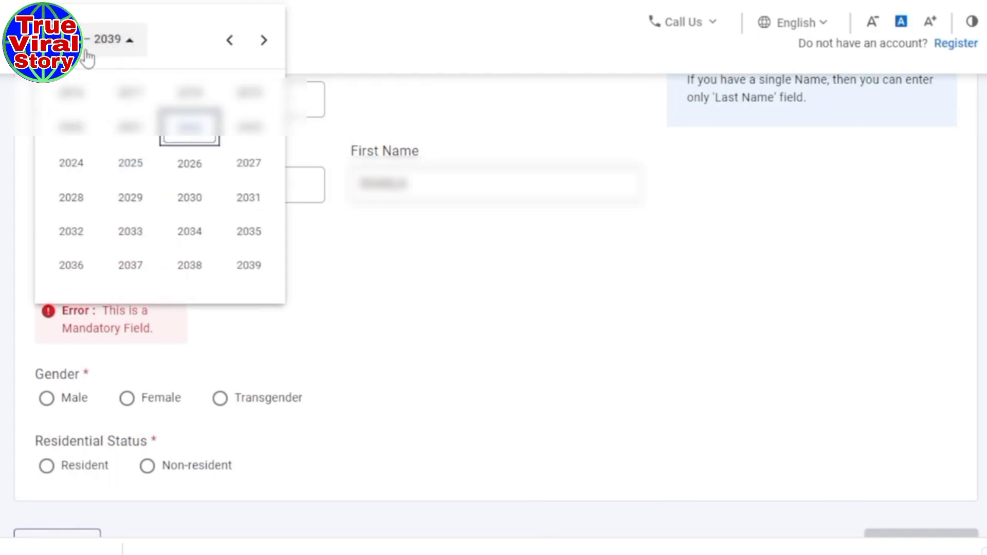
scroll(175, 178, up, 2)
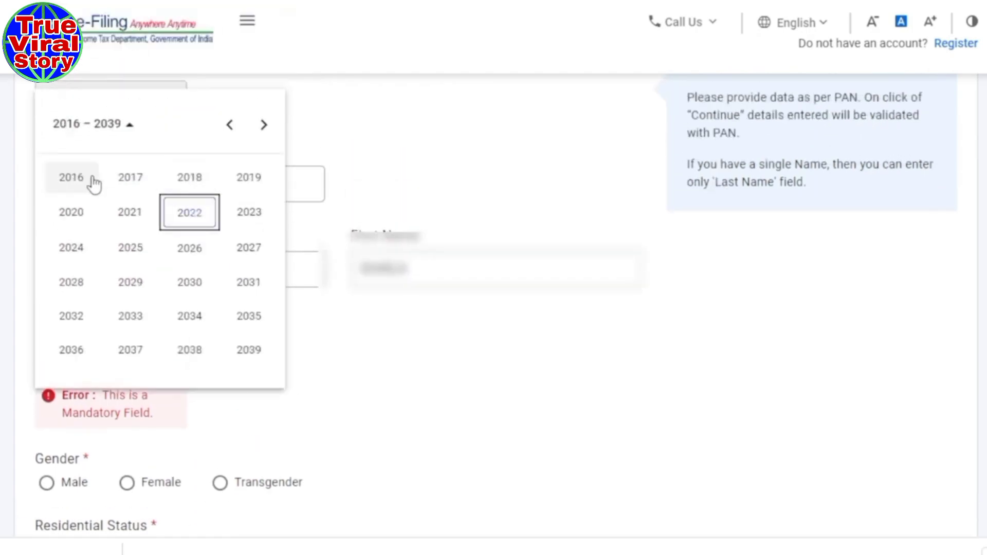
click(230, 127)
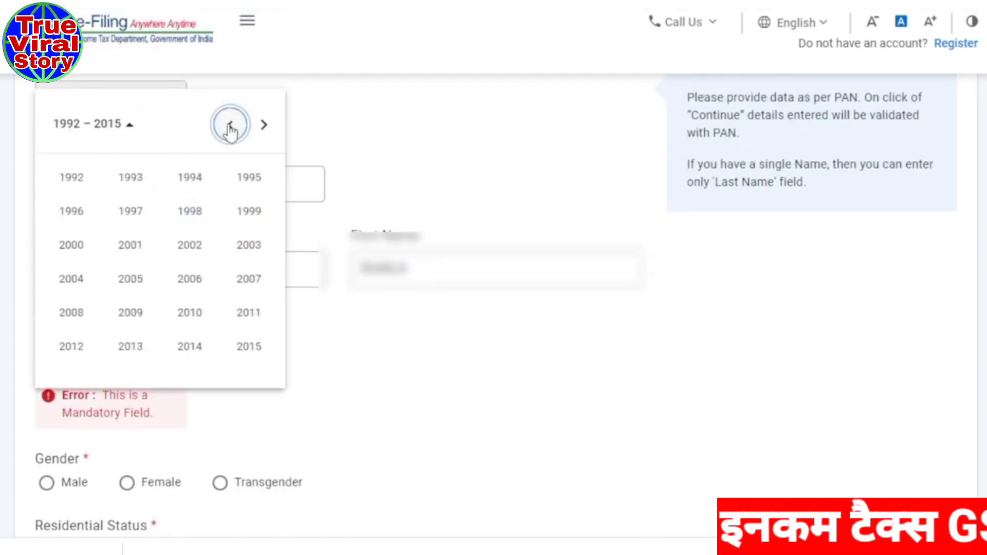
click(248, 180)
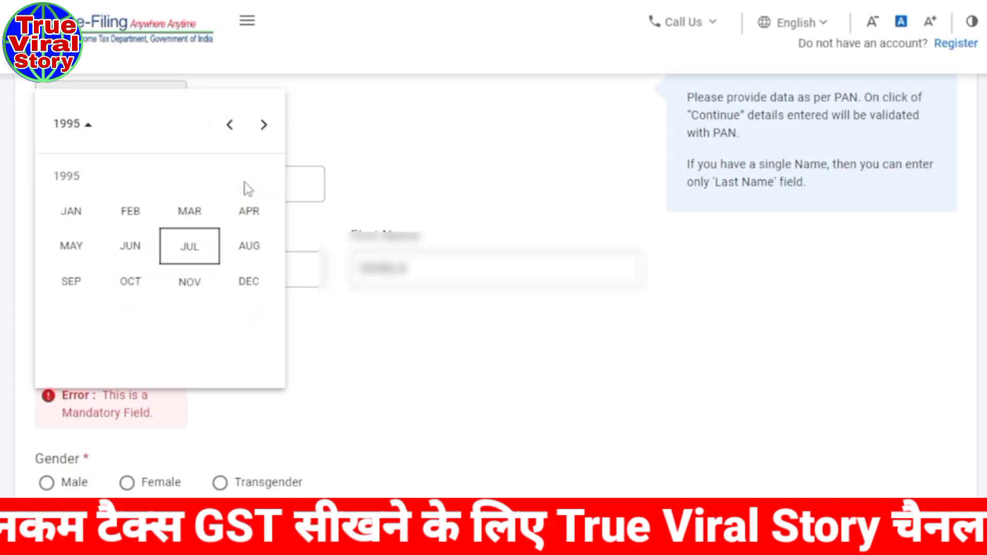
click(128, 251)
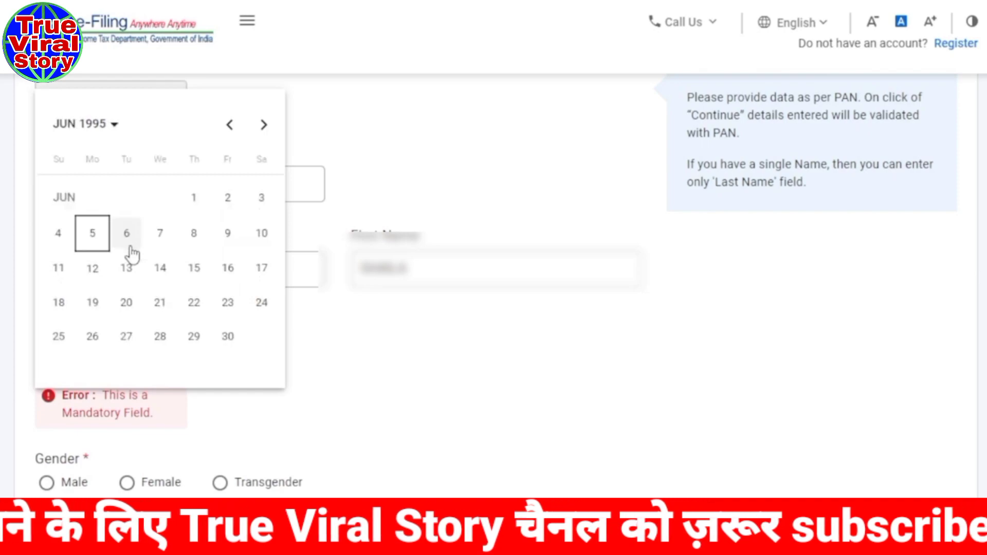
click(194, 199)
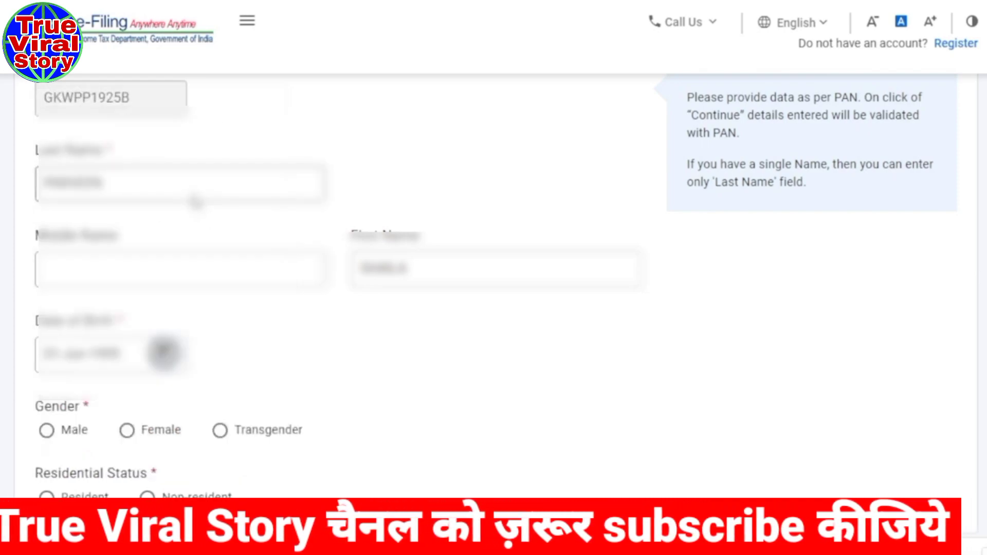
scroll(194, 201, up, 2)
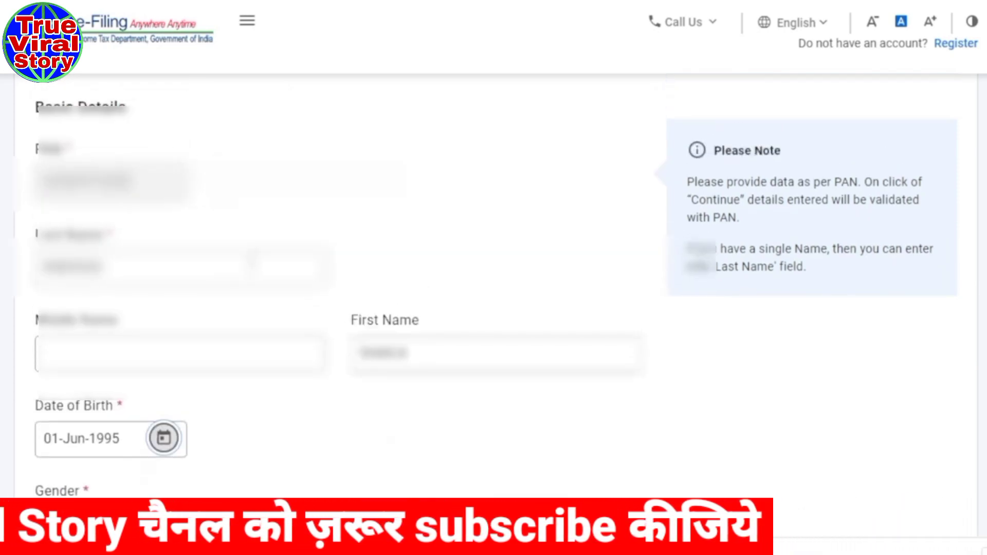
scroll(242, 413, down, 5)
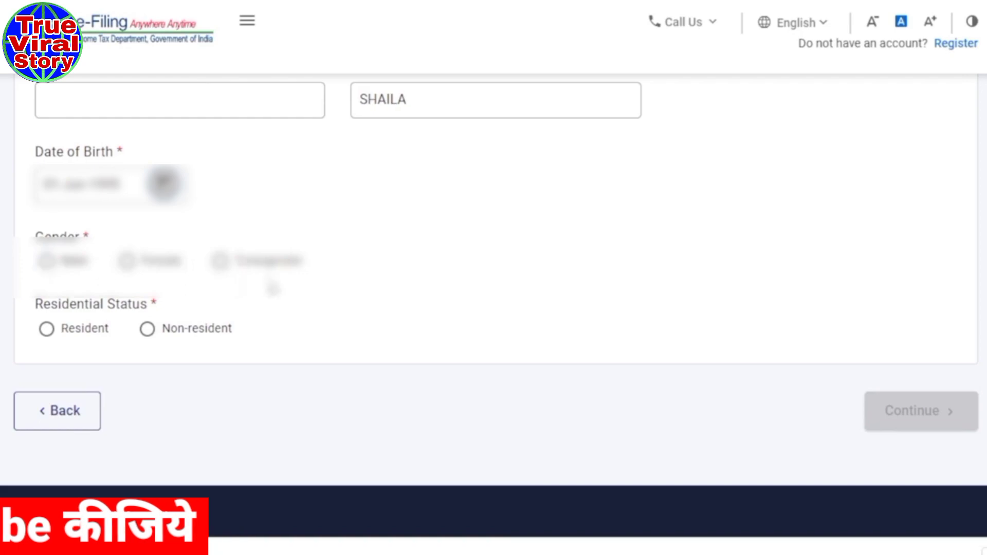
Choose Female gender and Resident status, then submit the basic details.
click(127, 260)
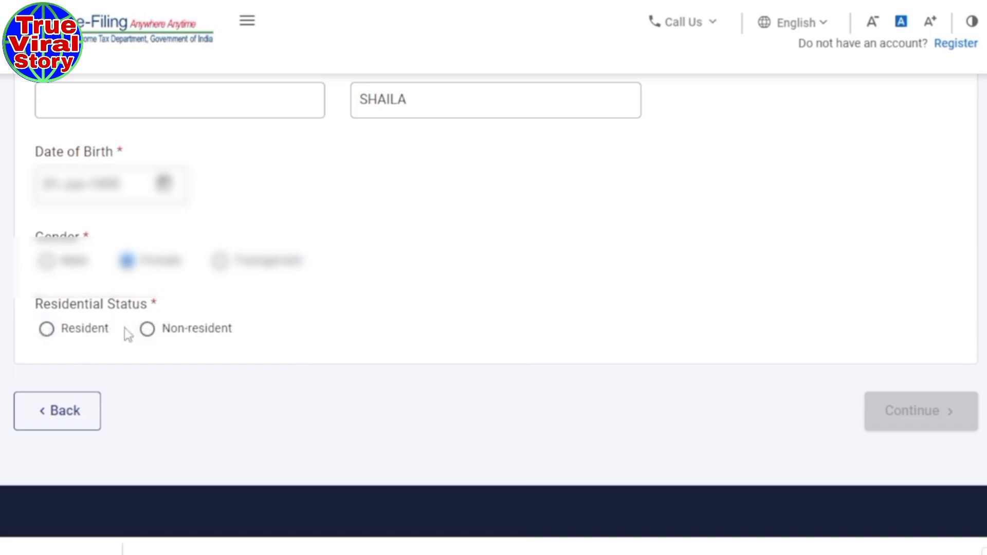
click(47, 328)
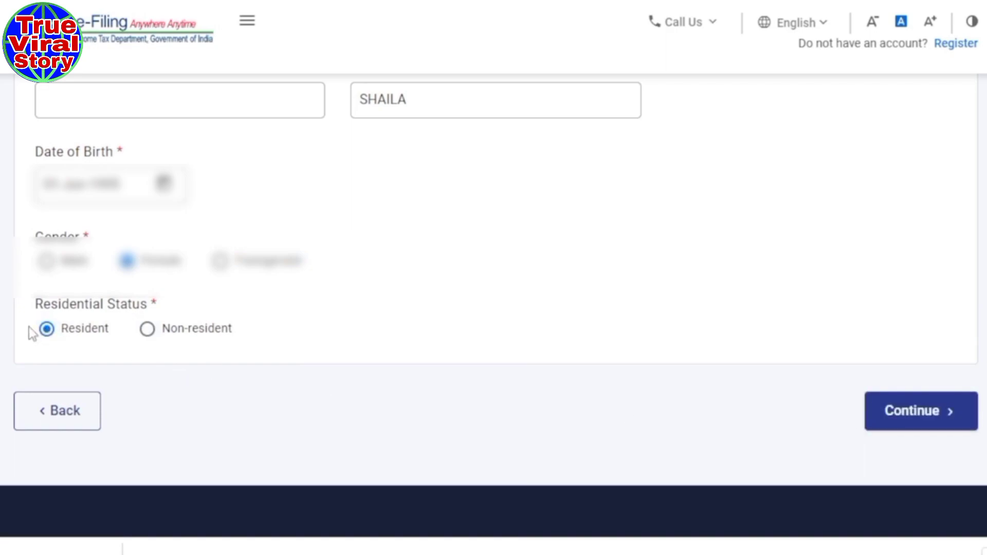
click(917, 420)
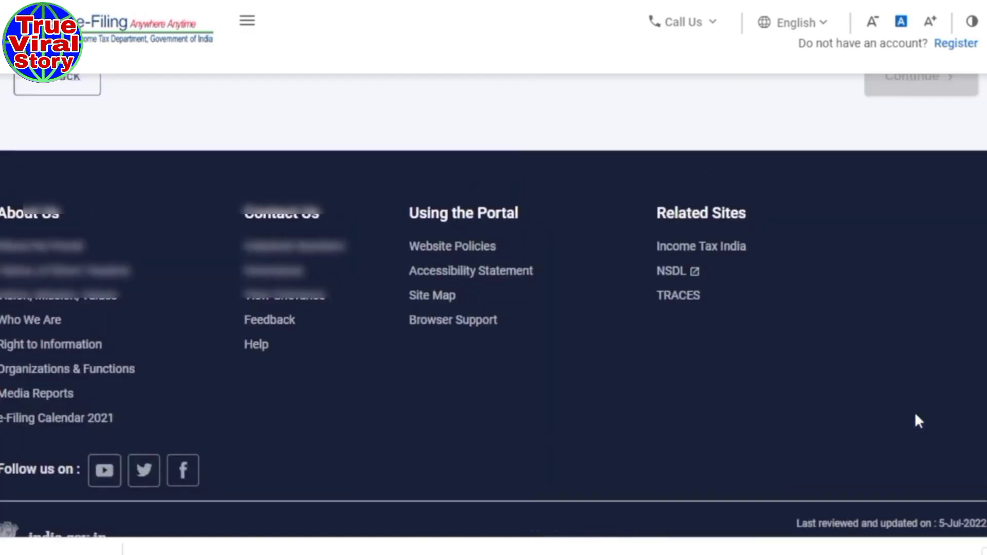
Fill the primary mobile number from the saved suggestion and mark it as belonging to Self.
scroll(586, 359, down, 3)
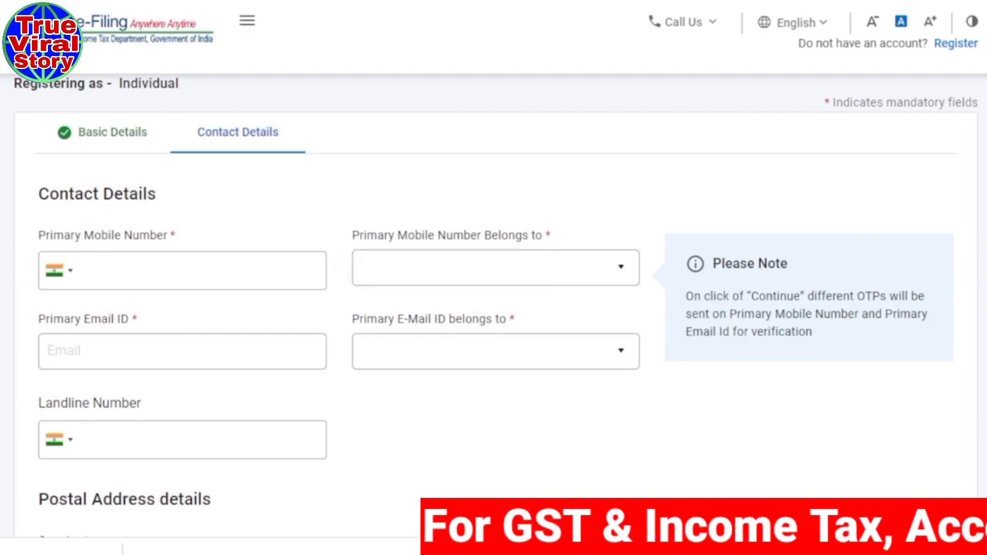
click(145, 275)
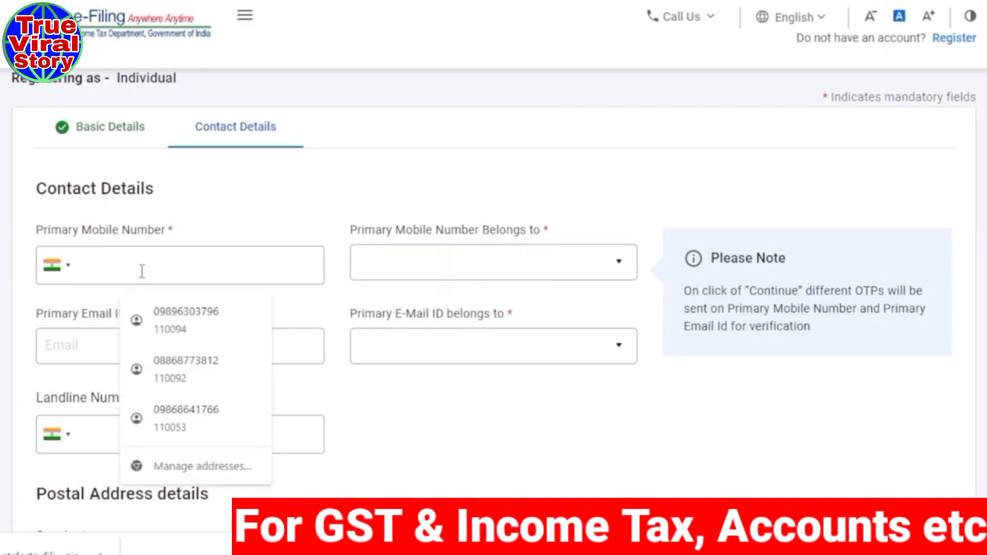
key(Down)
key(Return)
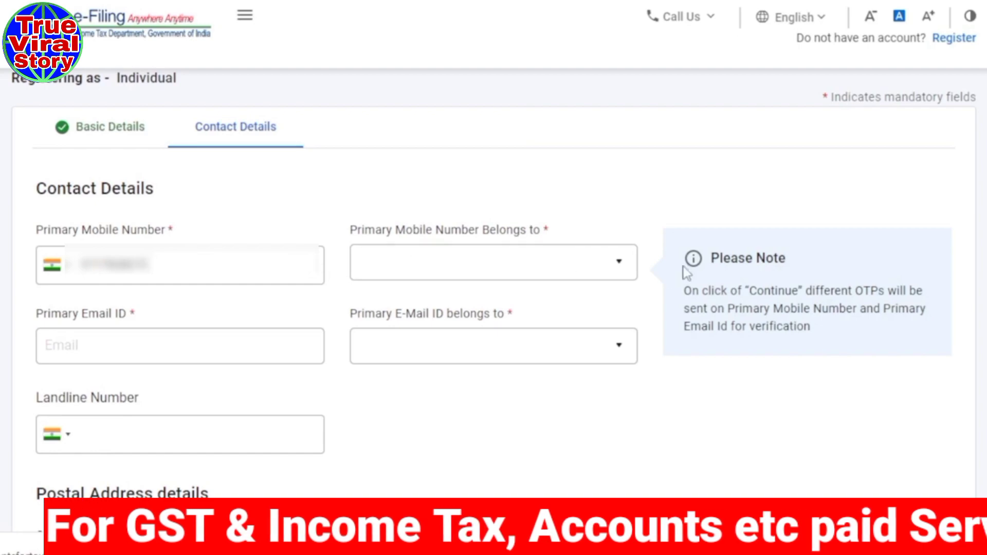
click(619, 265)
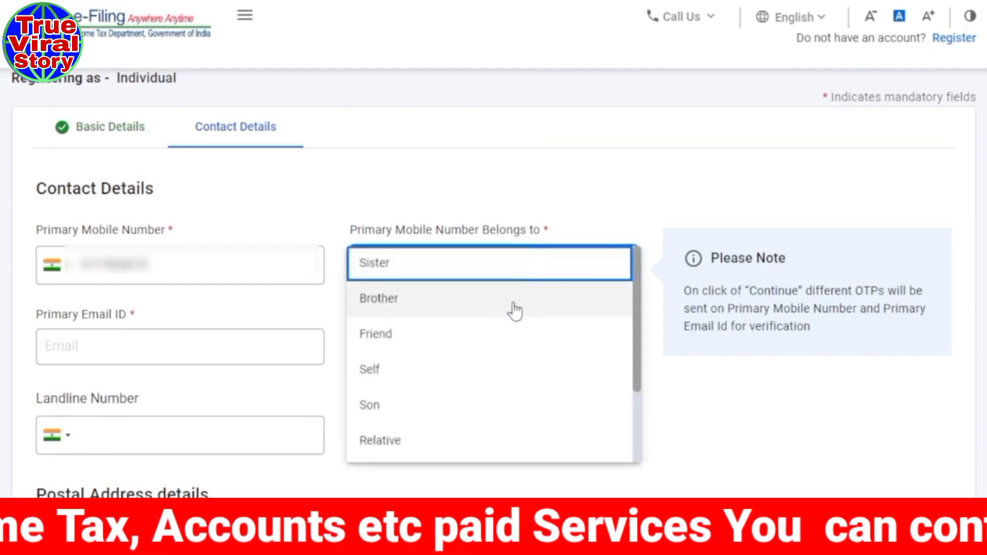
click(379, 377)
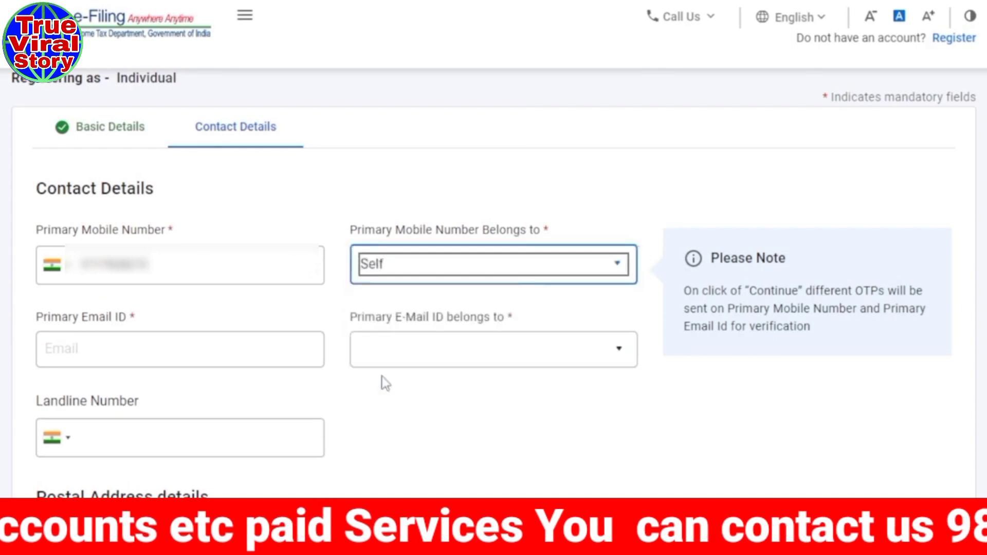
scroll(574, 400, down, 2)
Type the primary email address and set its owner to Self.
click(77, 268)
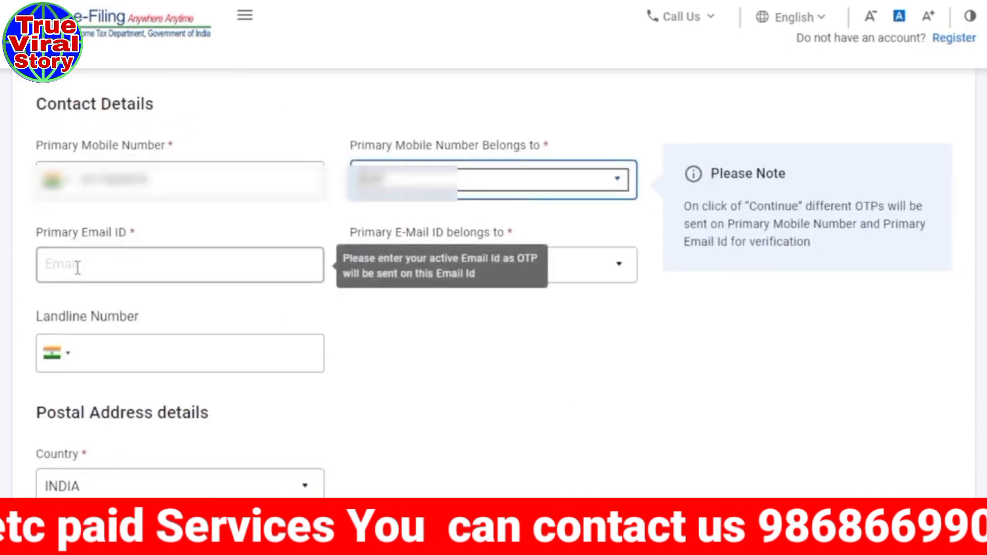
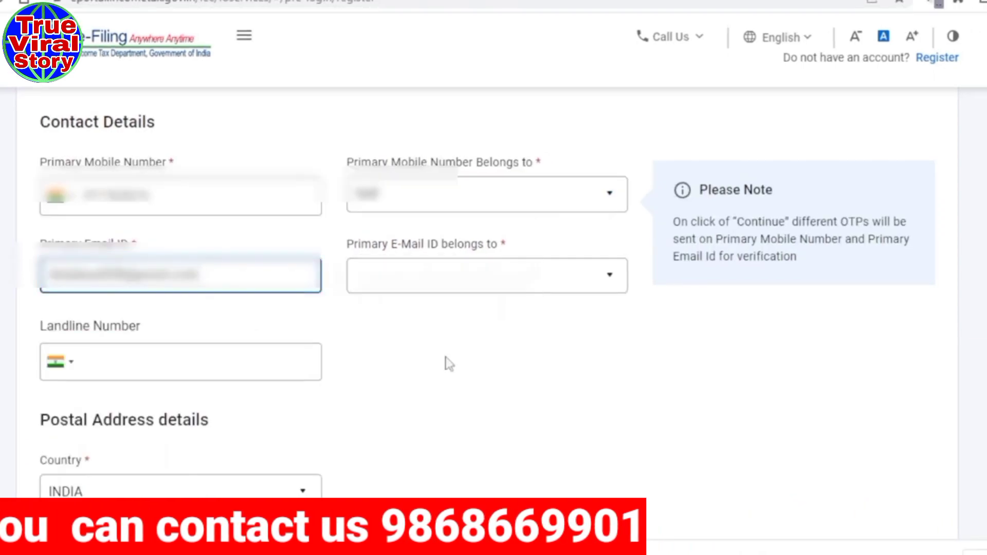
click(450, 350)
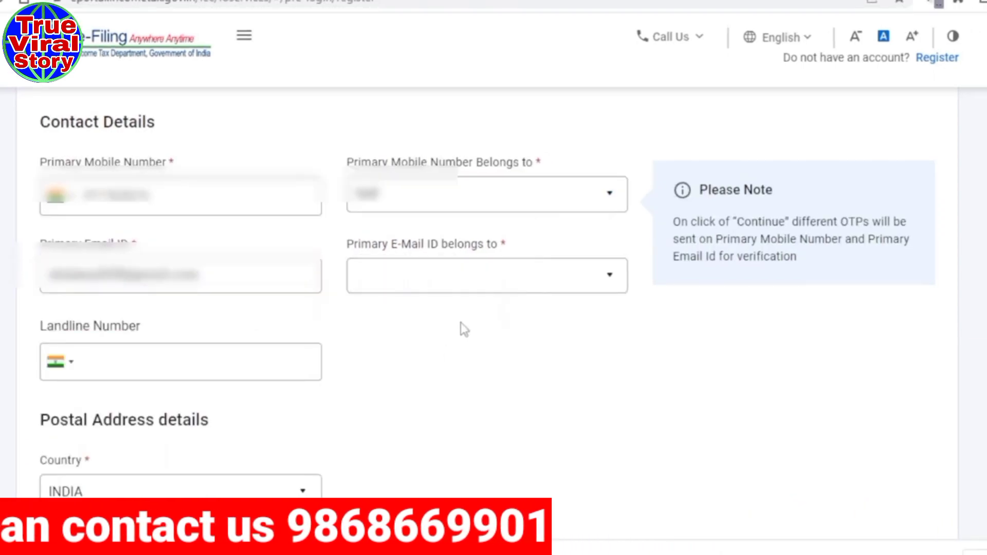
click(607, 284)
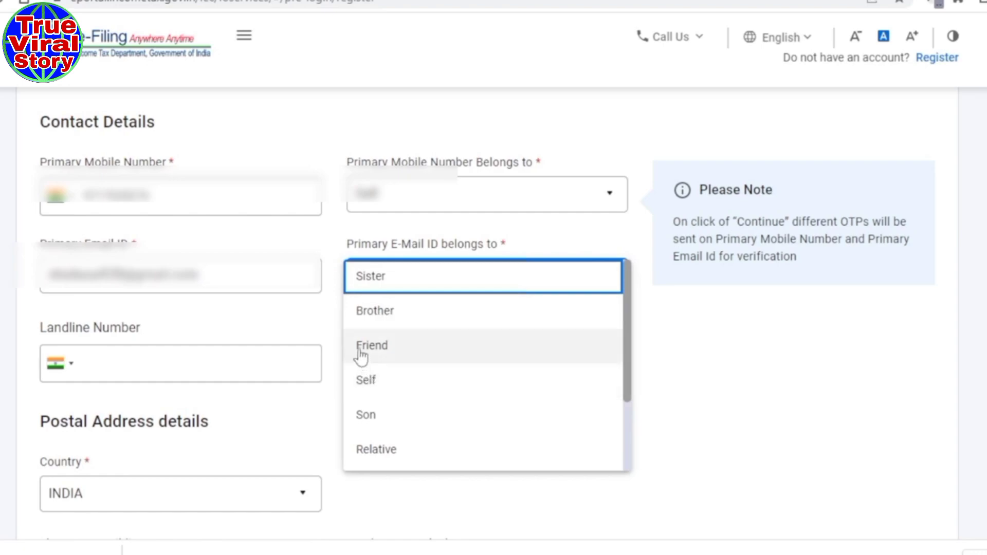
click(363, 391)
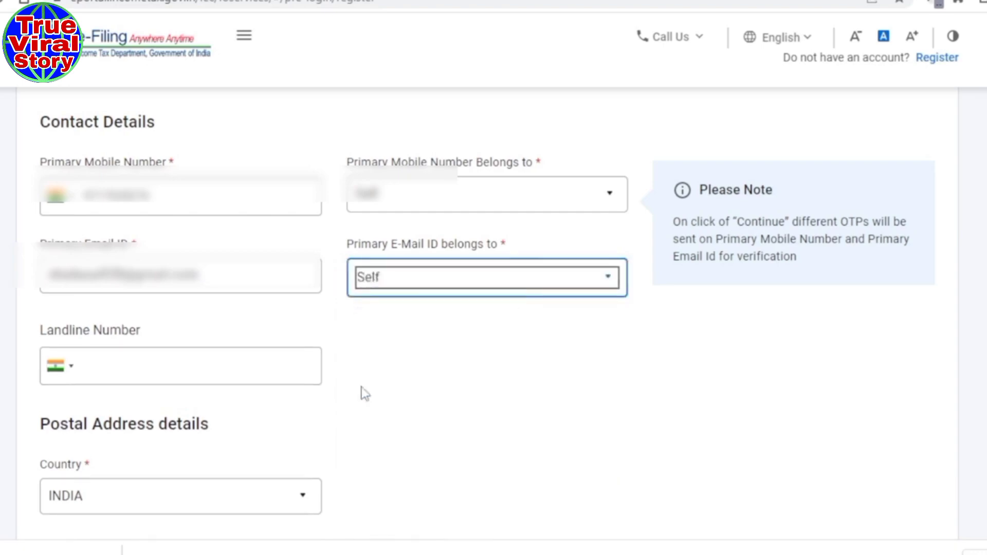
scroll(464, 356, down, 2)
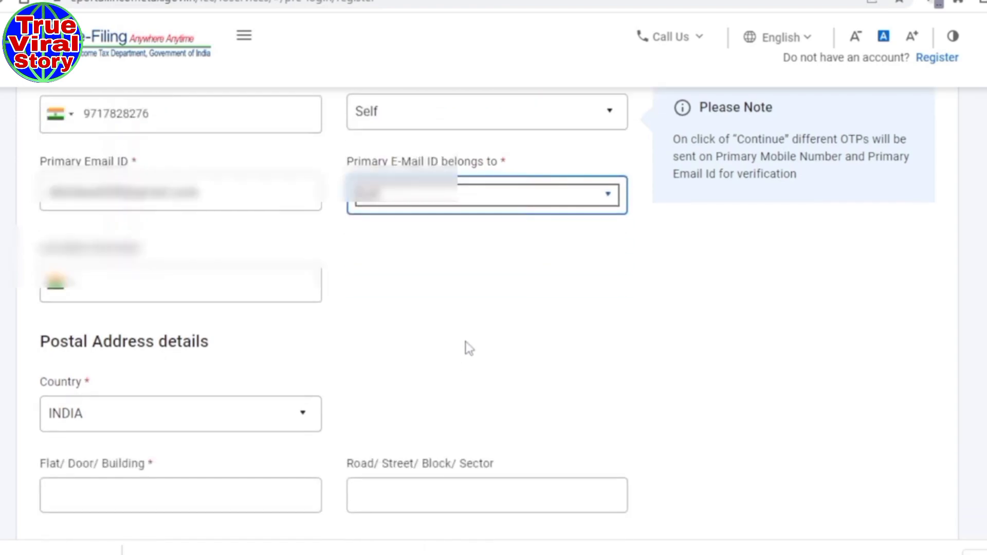
Type the road/street line of the postal address and move to the Pincode field.
scroll(365, 298, down, 2)
scroll(365, 298, down, 3)
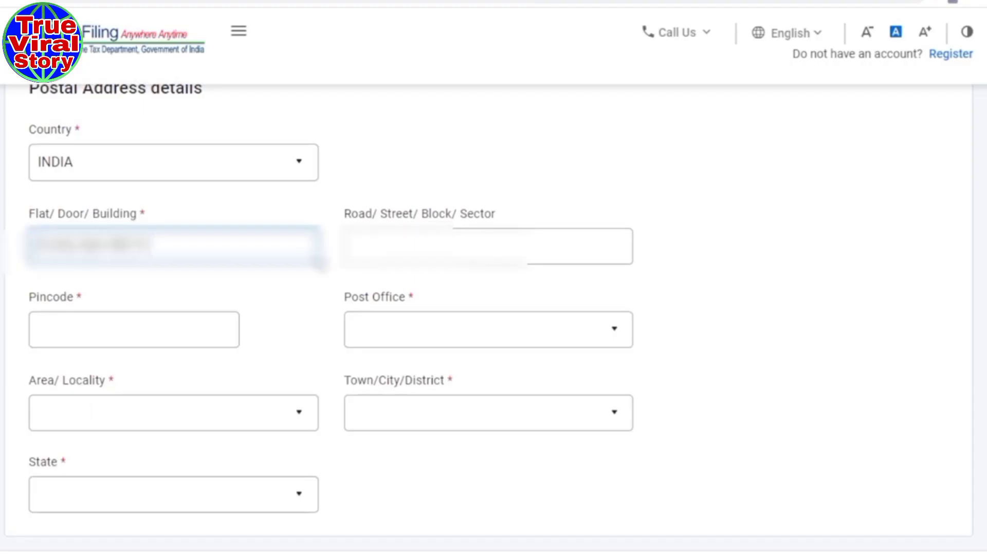
click(488, 246)
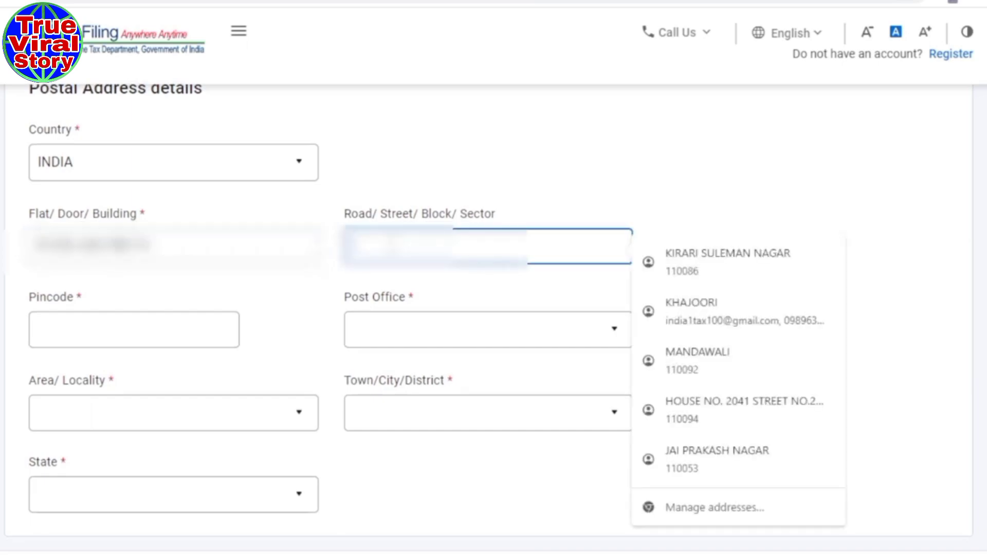
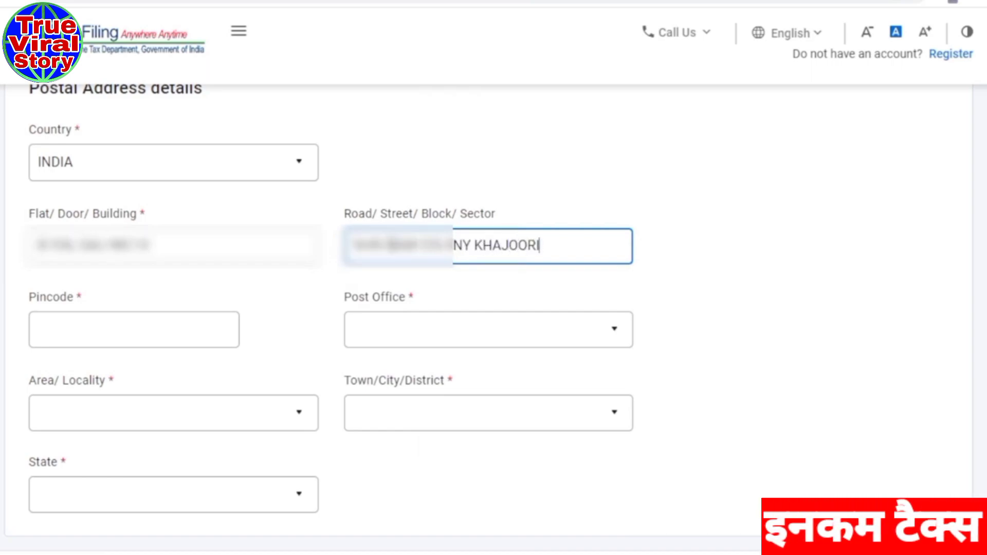
click(103, 333)
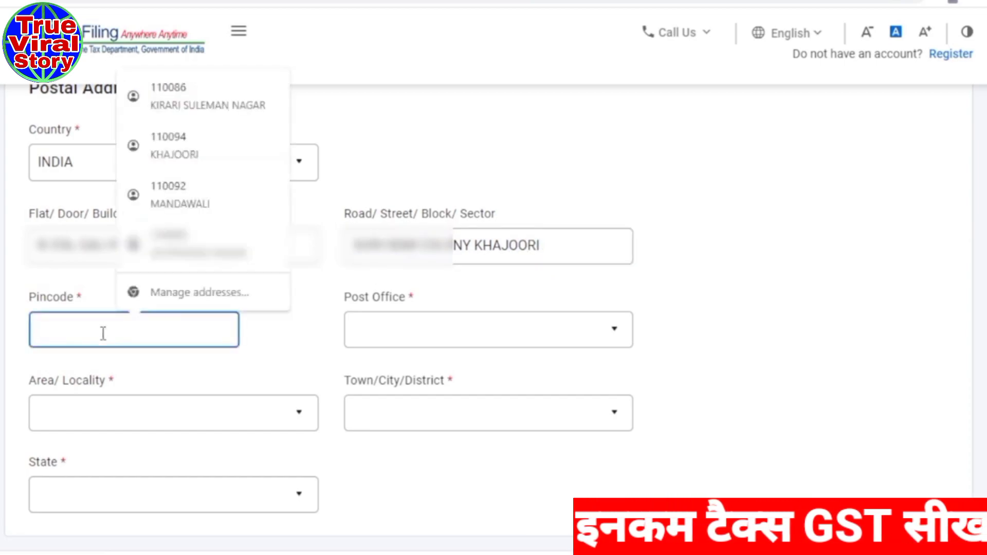